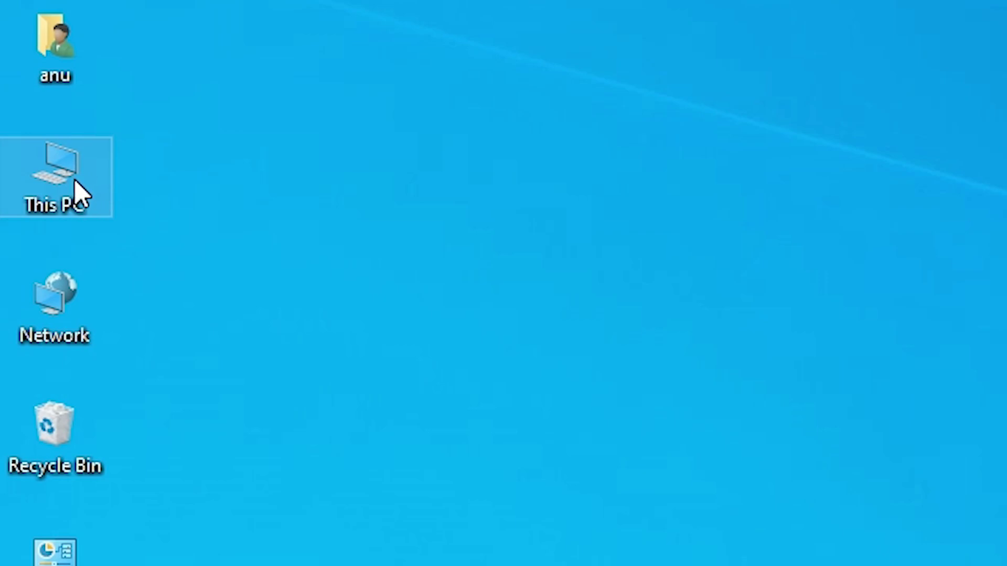
Step: Check the computer's system information from This PC's properties, then close it
{"action": "right_click", "coordinate": [74, 178]}
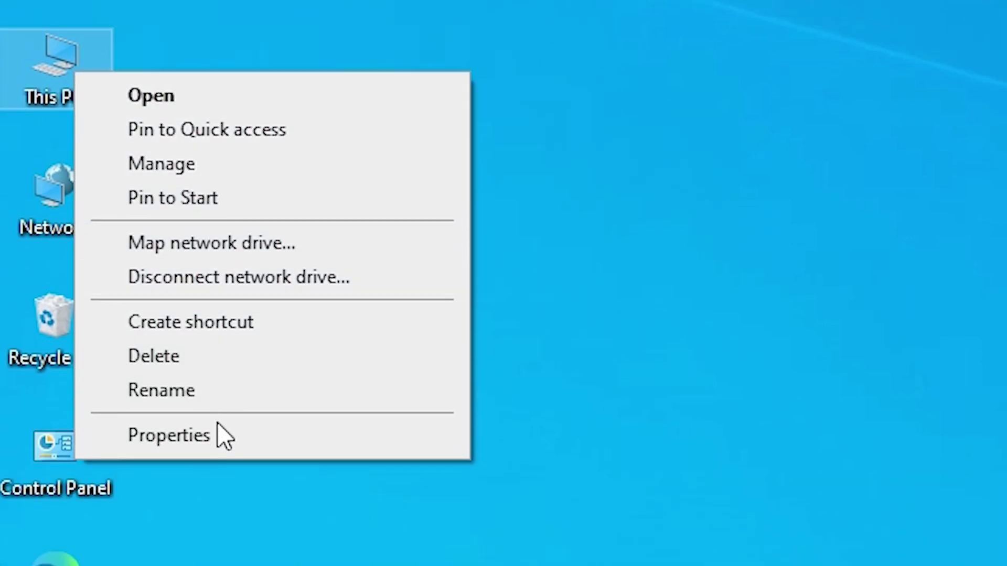
{"action": "left_click", "coordinate": [217, 431]}
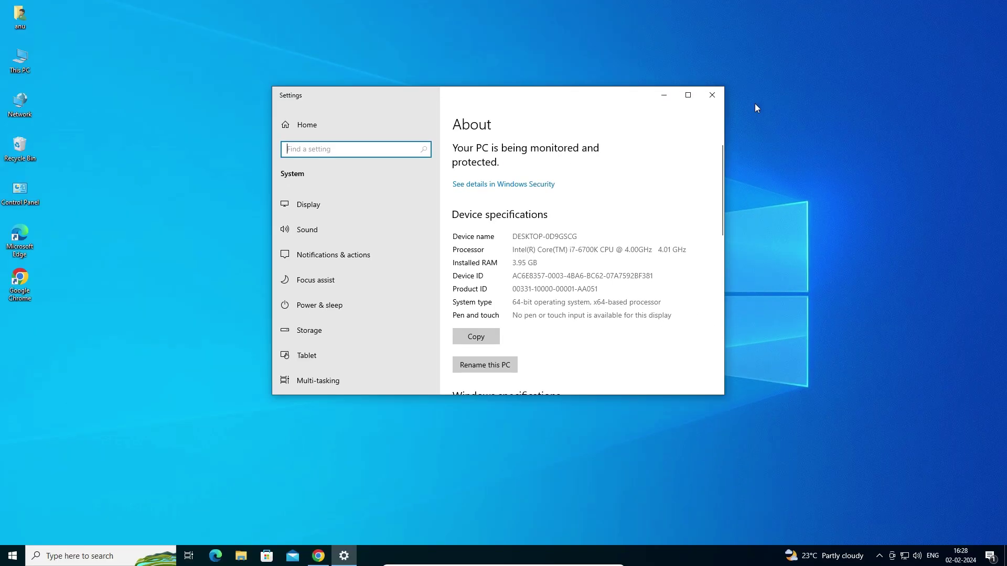
{"action": "left_click", "coordinate": [712, 95]}
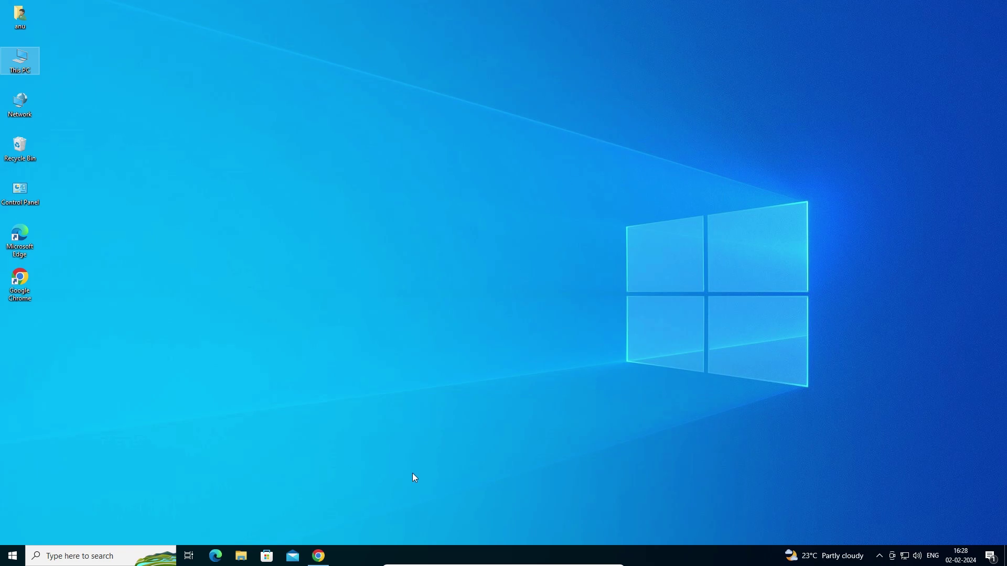
Step: Rerun the 'epson l360 printer driver' search in Chrome and open the first Epson result in a new tab
{"action": "left_click", "coordinate": [318, 556]}
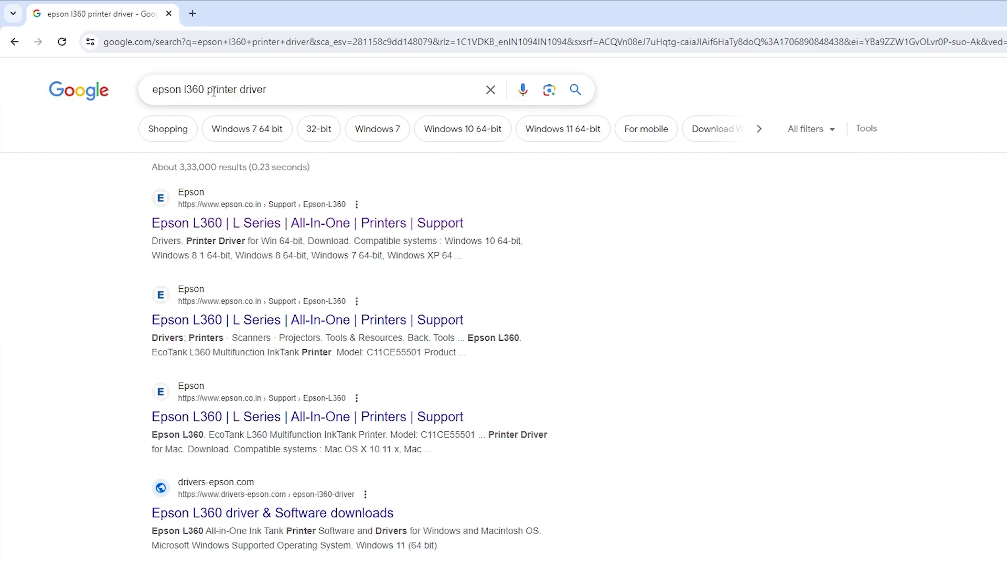
{"action": "left_click", "coordinate": [197, 71]}
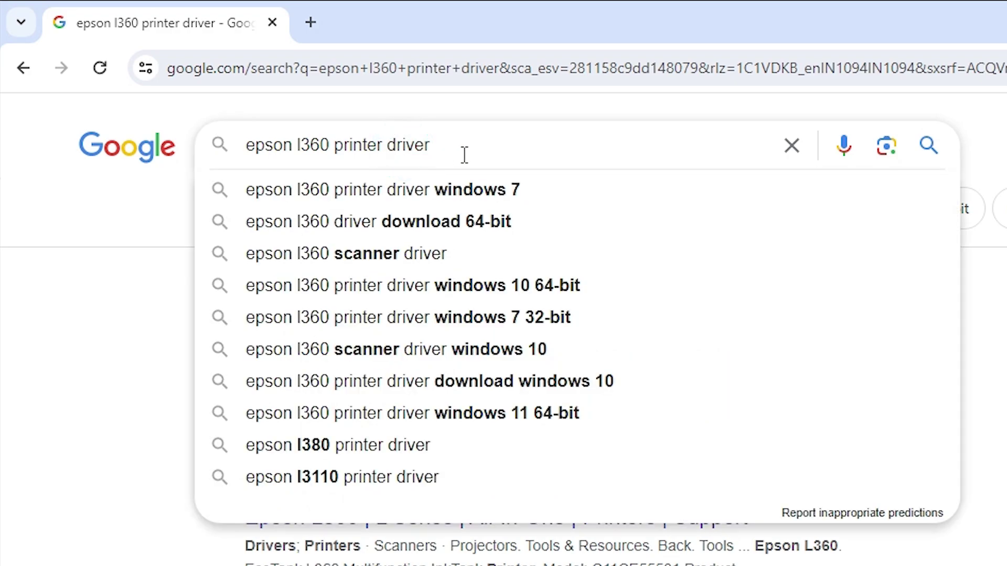
{"action": "key", "text": "Return"}
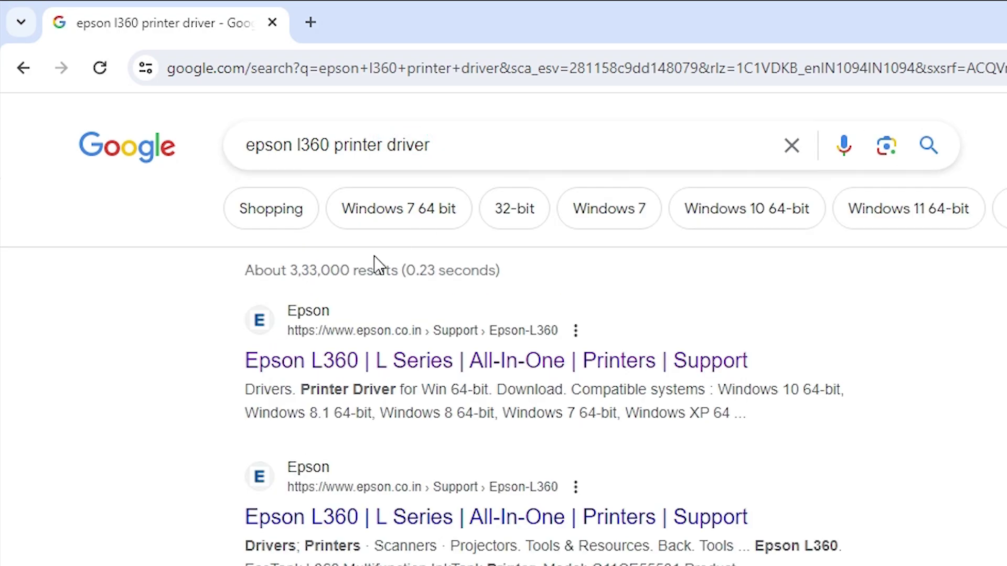
{"action": "right_click", "coordinate": [331, 361]}
{"action": "left_click", "coordinate": [418, 387]}
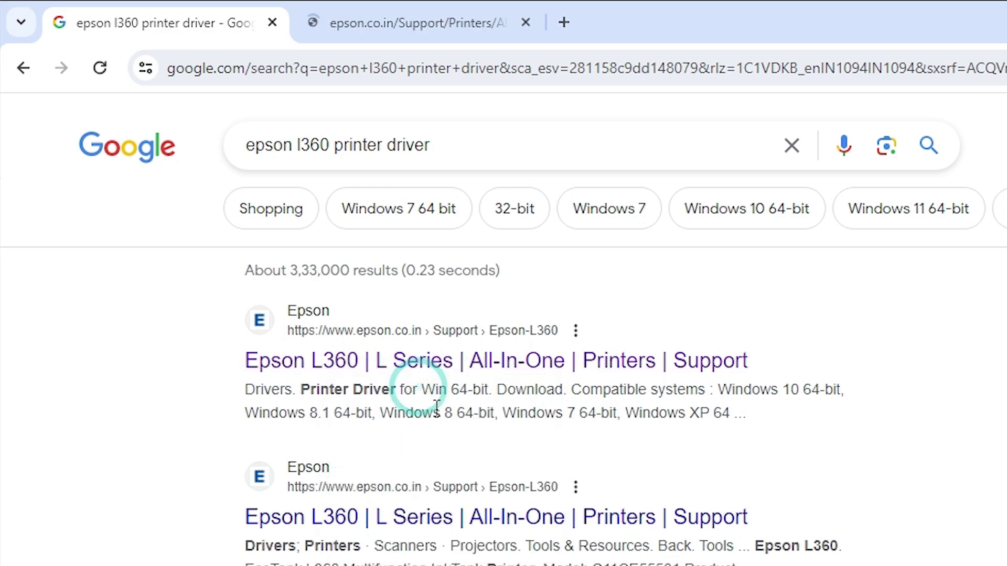
{"action": "left_click", "coordinate": [383, 6]}
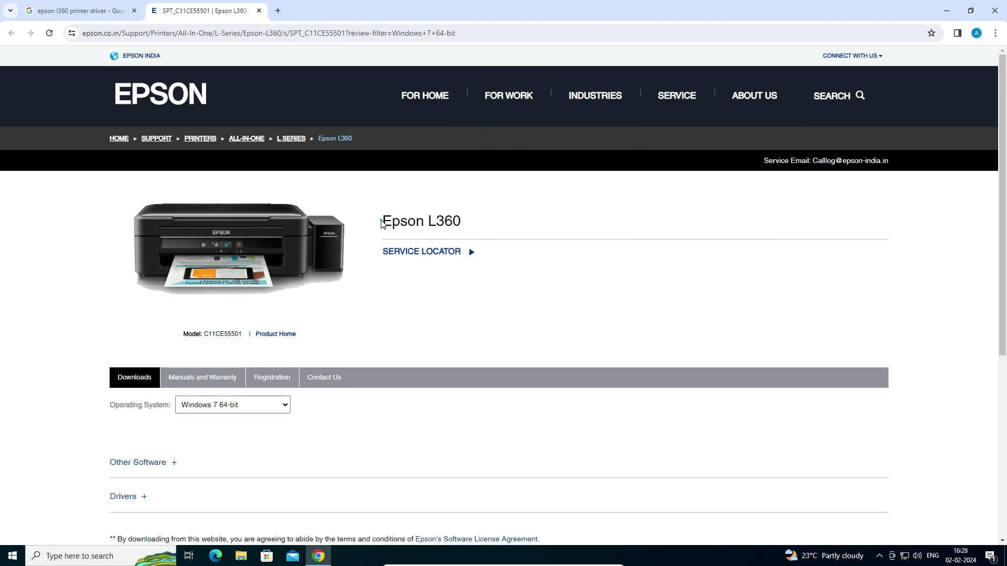
Step: Set the Epson L360 support page's operating system to Windows 10 64-bit
{"action": "left_click_drag", "start_coordinate": [382, 224], "coordinate": [458, 226]}
{"action": "scroll", "coordinate": [382, 290], "scroll_direction": "down", "scroll_amount": 1}
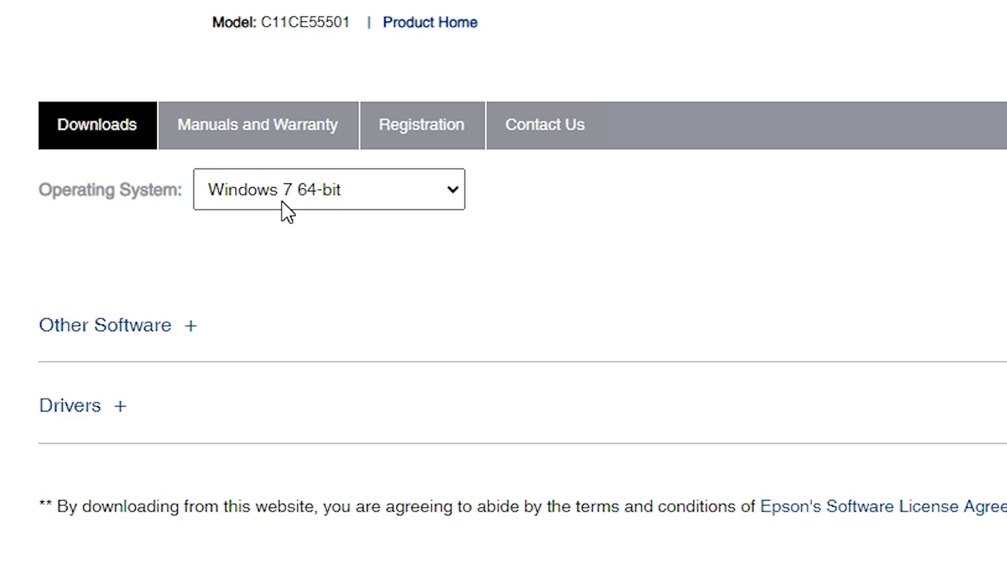
{"action": "left_click", "coordinate": [321, 183]}
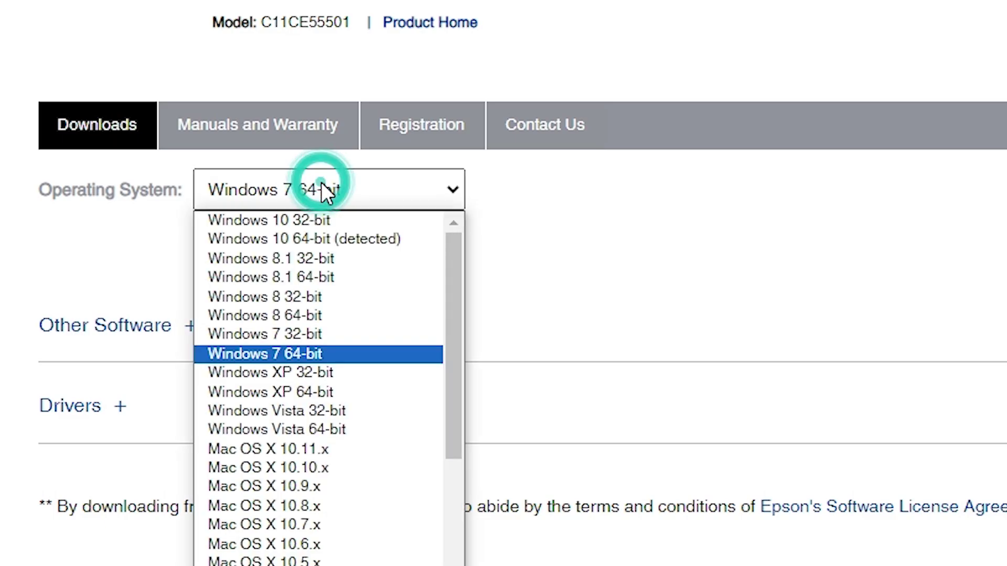
{"action": "left_click", "coordinate": [363, 237]}
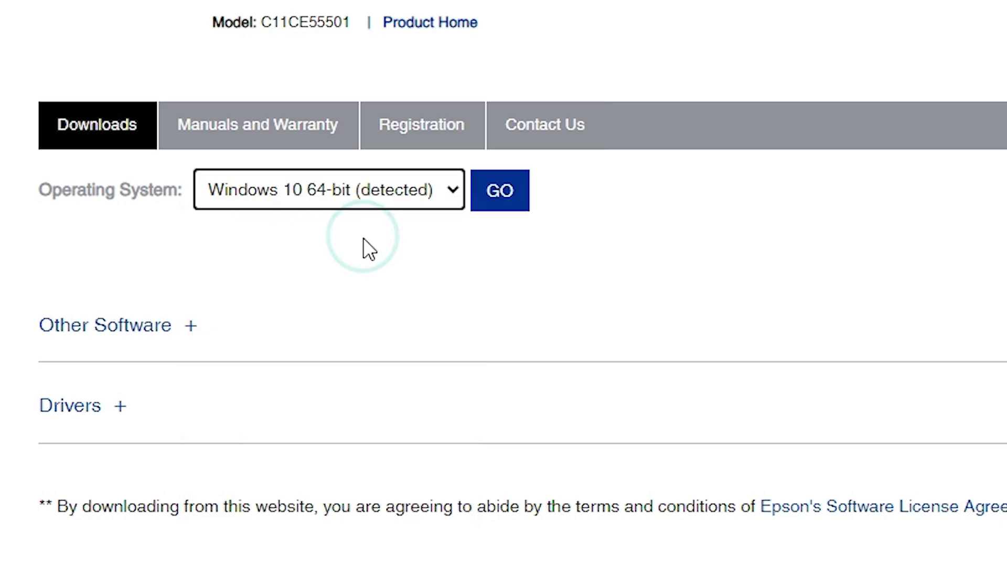
{"action": "left_click", "coordinate": [514, 190]}
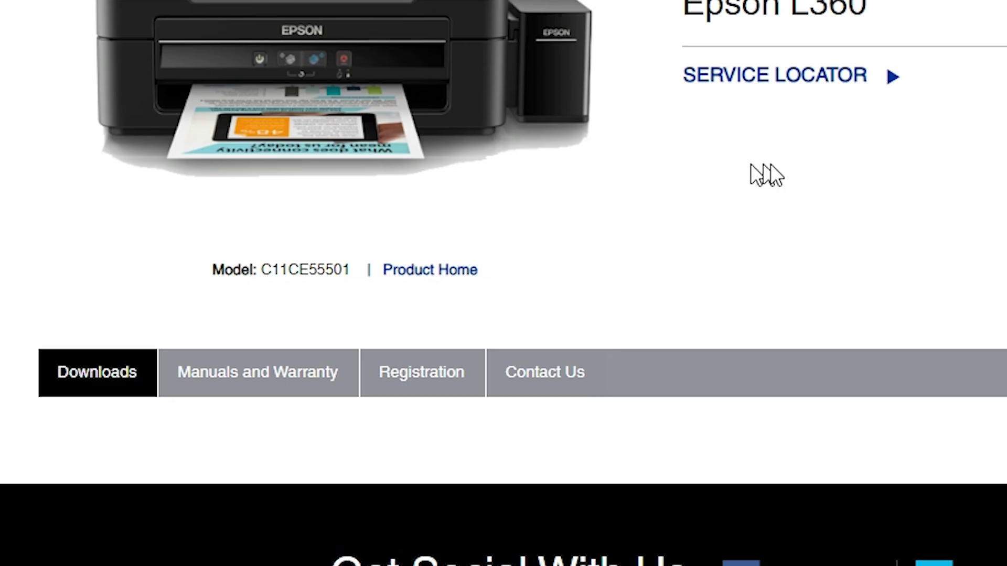
Step: Expand the Drivers section to list the printer and scanner drivers
{"action": "scroll", "coordinate": [774, 163], "scroll_direction": "down", "scroll_amount": 7}
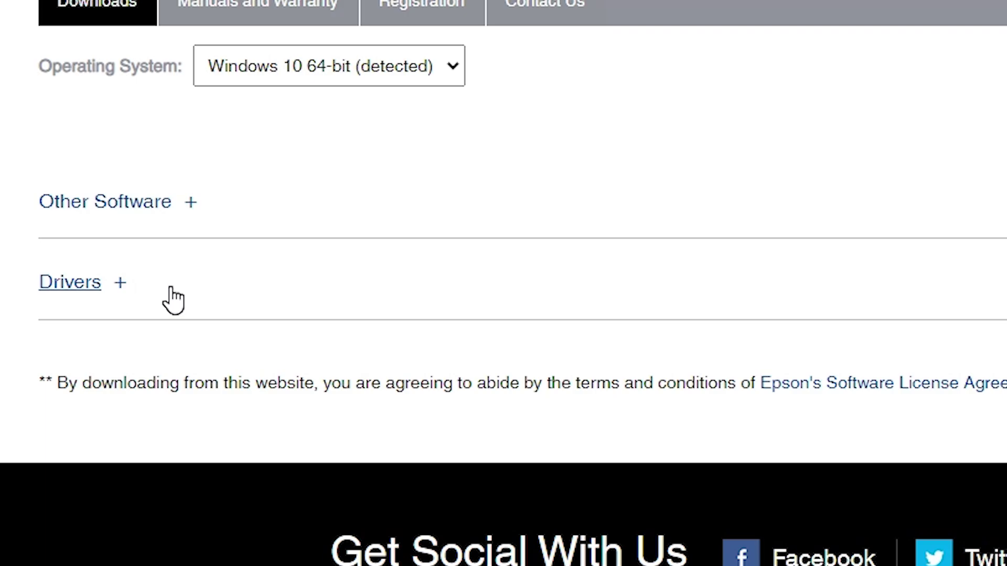
{"action": "left_click", "coordinate": [121, 284]}
{"action": "scroll", "coordinate": [433, 172], "scroll_direction": "down", "scroll_amount": 4}
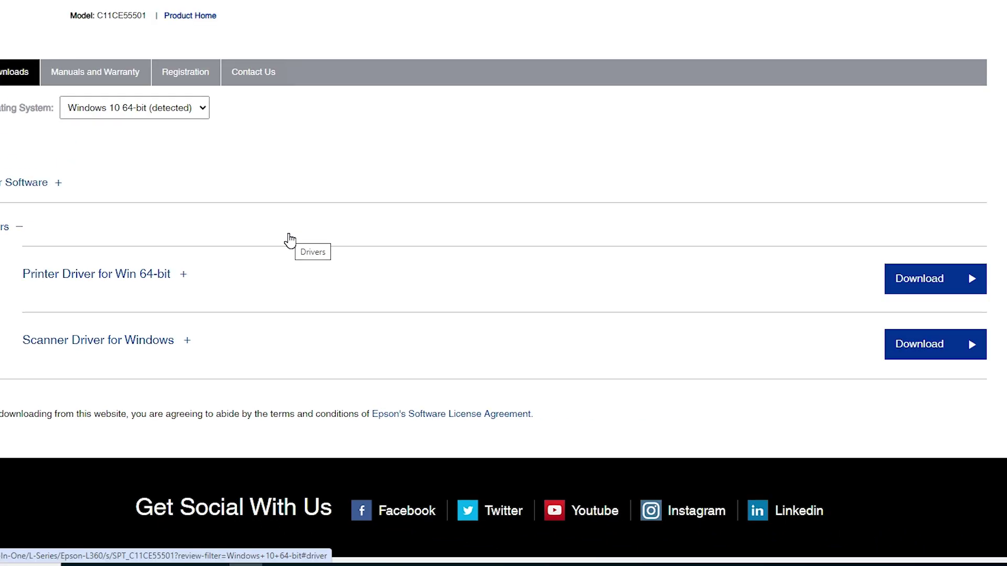
Step: Download the Scanner Driver for Windows (L220_WW_WIN_4014_41_S.exe) after accepting the licence, and show it in Downloads
{"action": "left_click", "coordinate": [915, 353]}
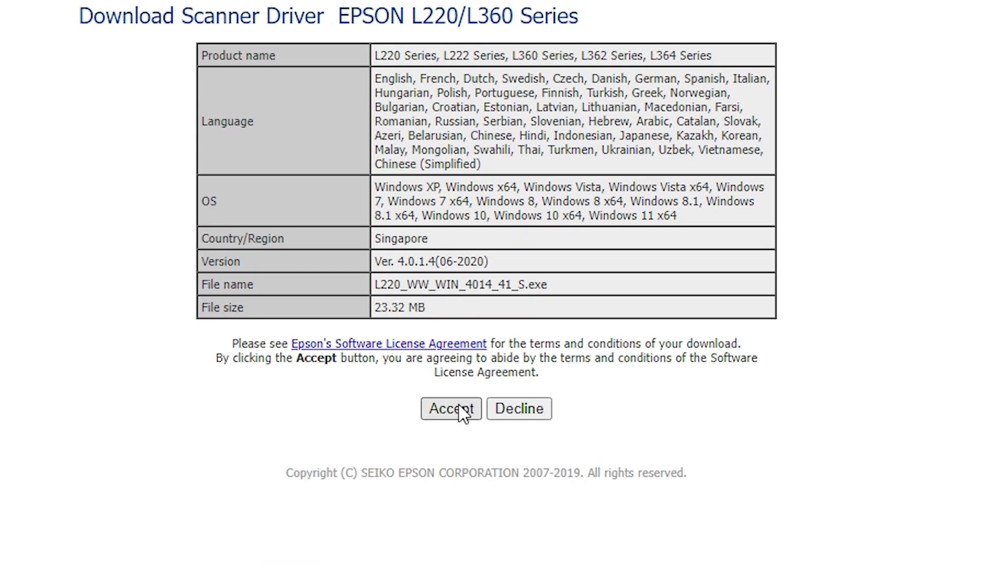
{"action": "left_click", "coordinate": [469, 240]}
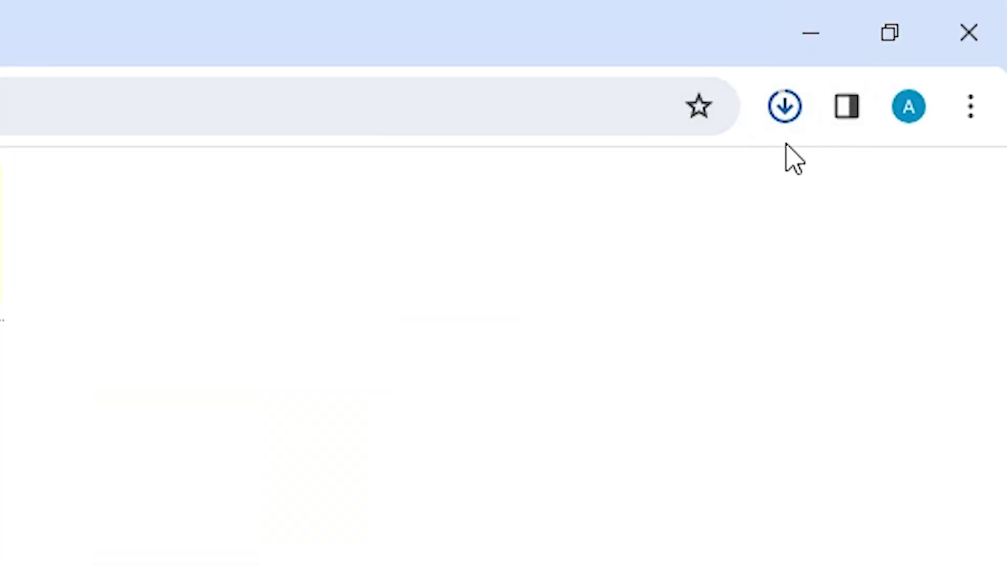
{"action": "left_click", "coordinate": [800, 149]}
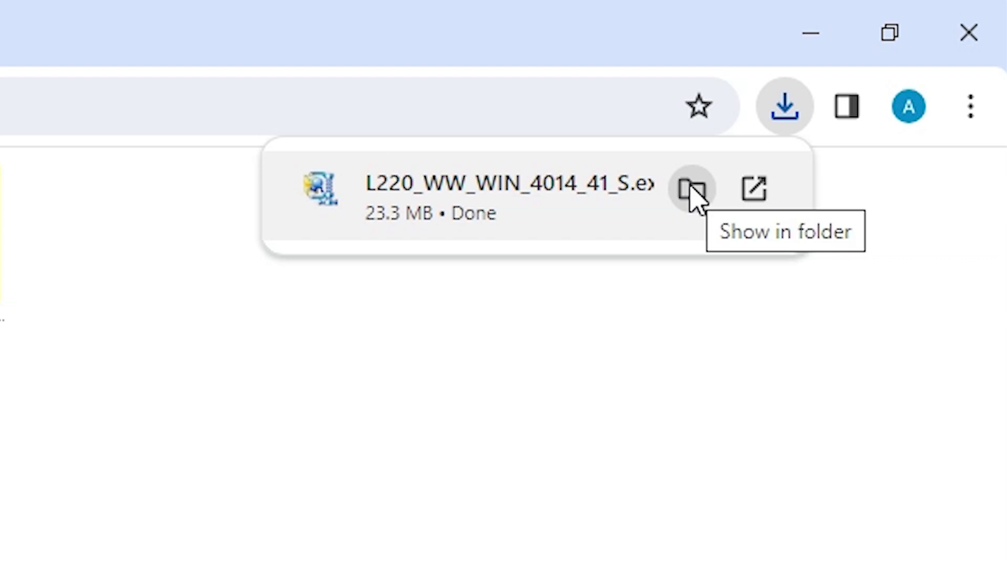
{"action": "left_click", "coordinate": [690, 189]}
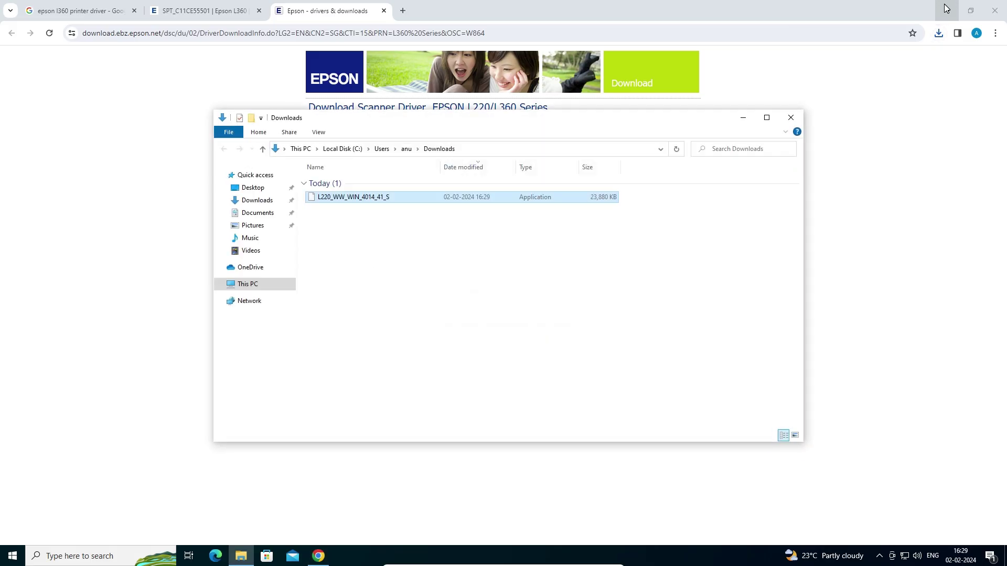
Step: Move L220_WW_WIN_4014_41_S.exe from Downloads onto the desktop and close File Explorer
{"action": "left_click", "coordinate": [810, 33]}
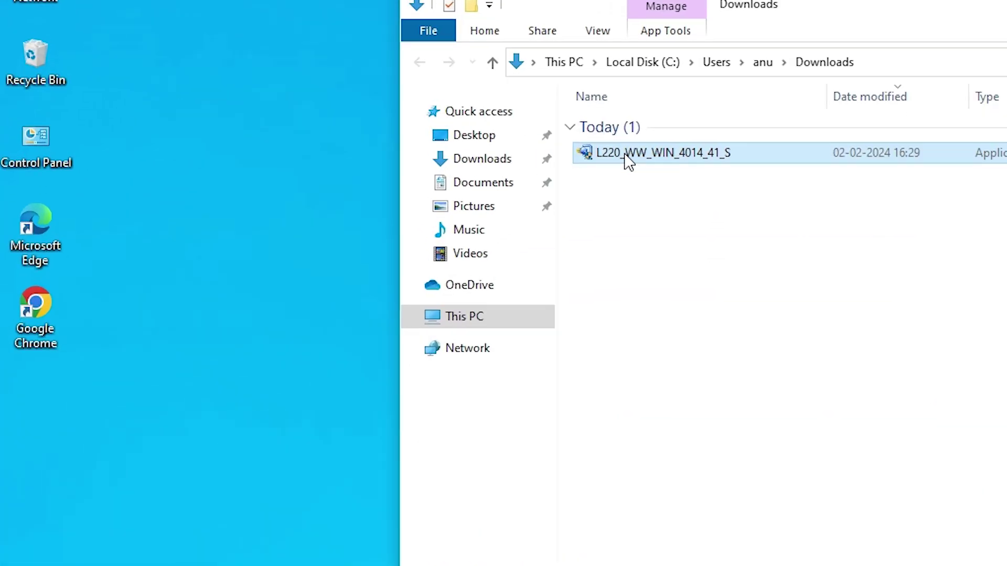
{"action": "left_click_drag", "start_coordinate": [629, 160], "coordinate": [90, 413]}
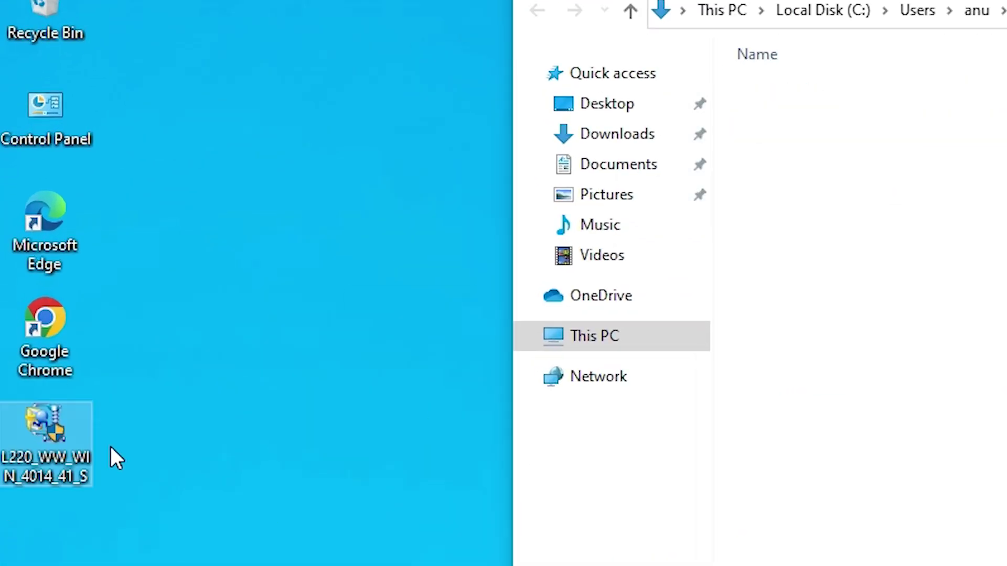
{"action": "key", "text": "alt+F4"}
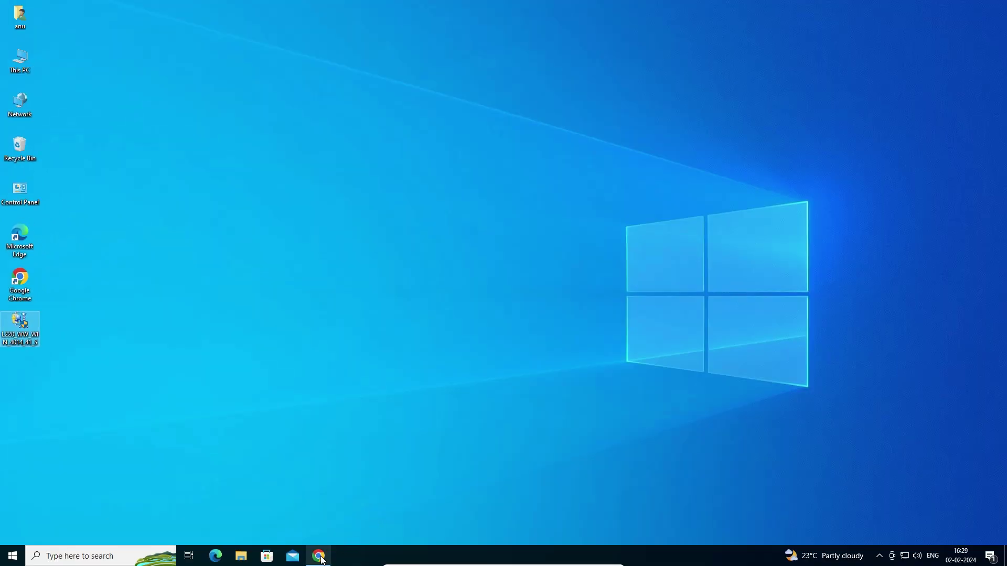
{"action": "left_click", "coordinate": [320, 557]}
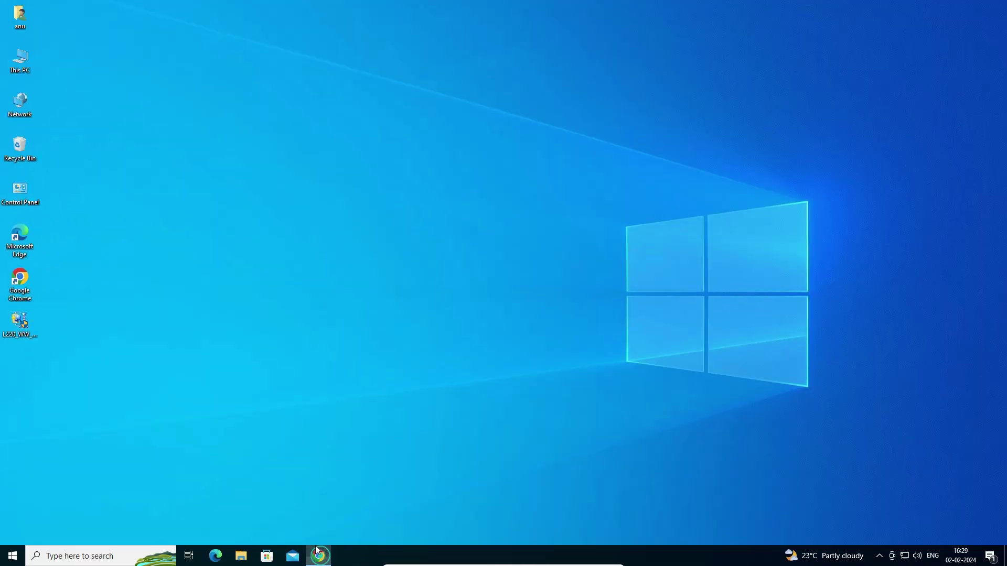
Step: Download the Printer Driver for Win 64-bit (L360_x64_224JAHomeExportAsiaML.exe) after accepting the licence, and show it in Downloads
{"action": "left_click", "coordinate": [384, 11]}
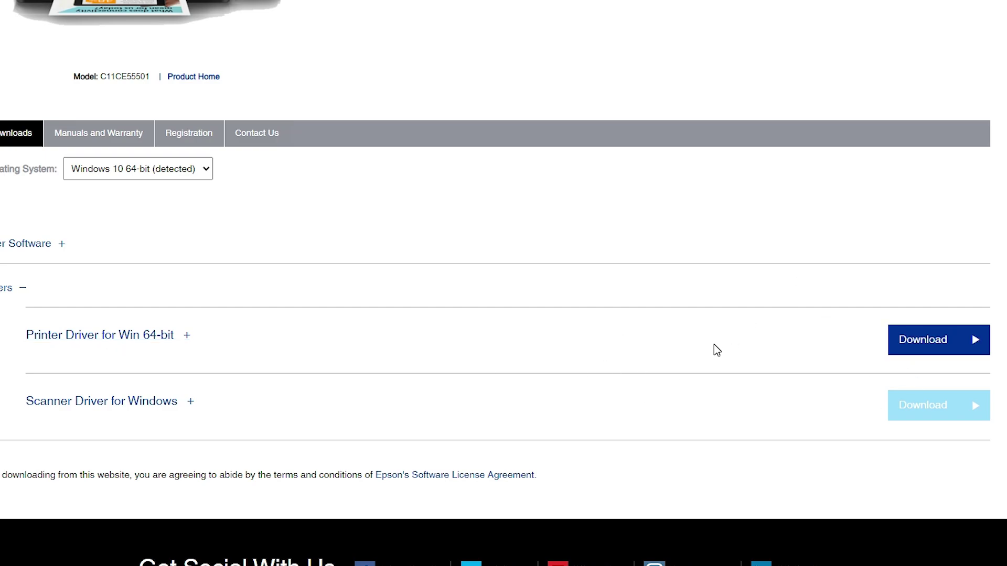
{"action": "left_click", "coordinate": [923, 347]}
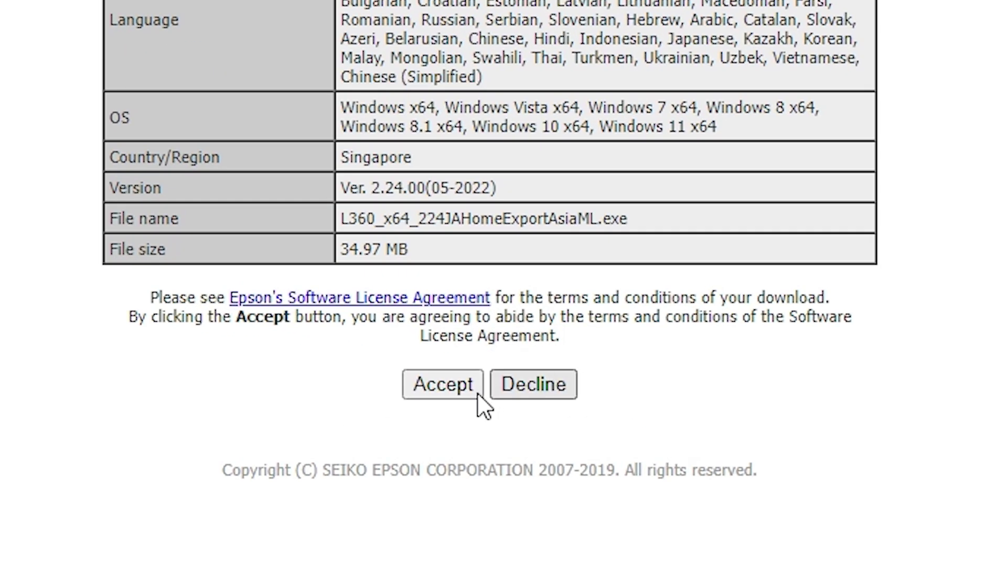
{"action": "left_click", "coordinate": [469, 377]}
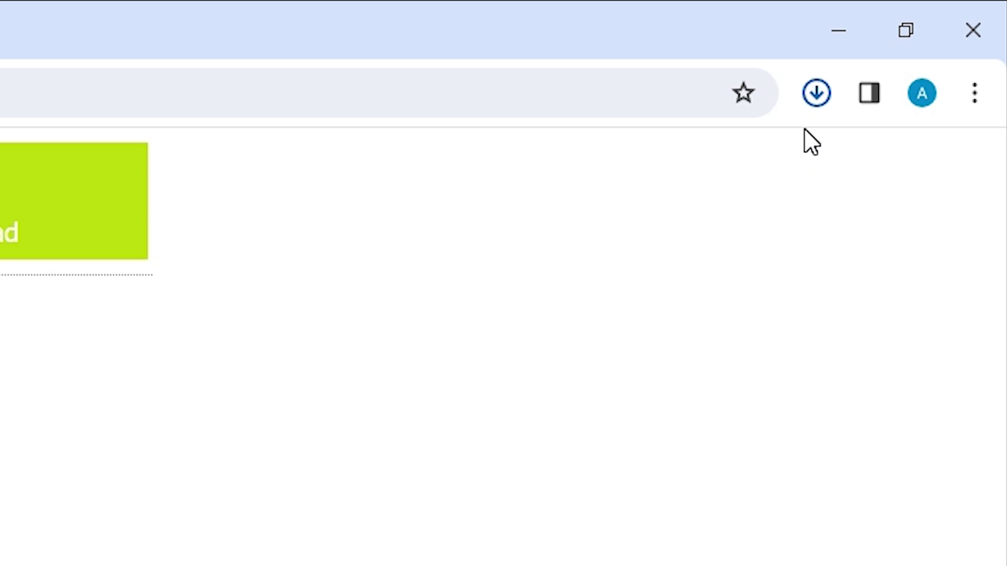
{"action": "left_click", "coordinate": [816, 94]}
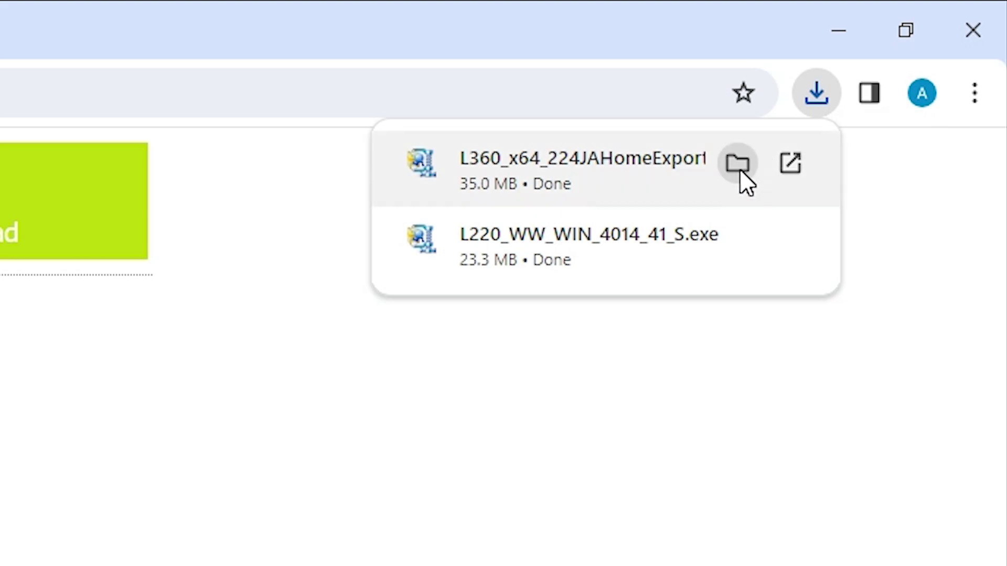
{"action": "left_click", "coordinate": [739, 164]}
Step: Place the L360_x64_224JAHomeExportAsiaML installer on the desktop beside the L220 scanner driver
{"action": "left_click", "coordinate": [838, 30]}
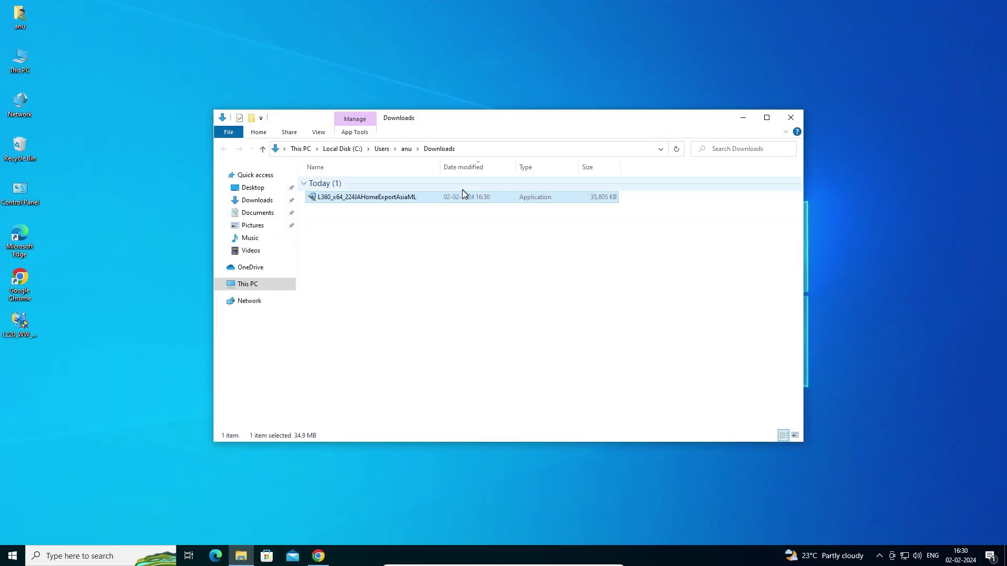
{"action": "left_click_drag", "start_coordinate": [360, 198], "coordinate": [46, 373]}
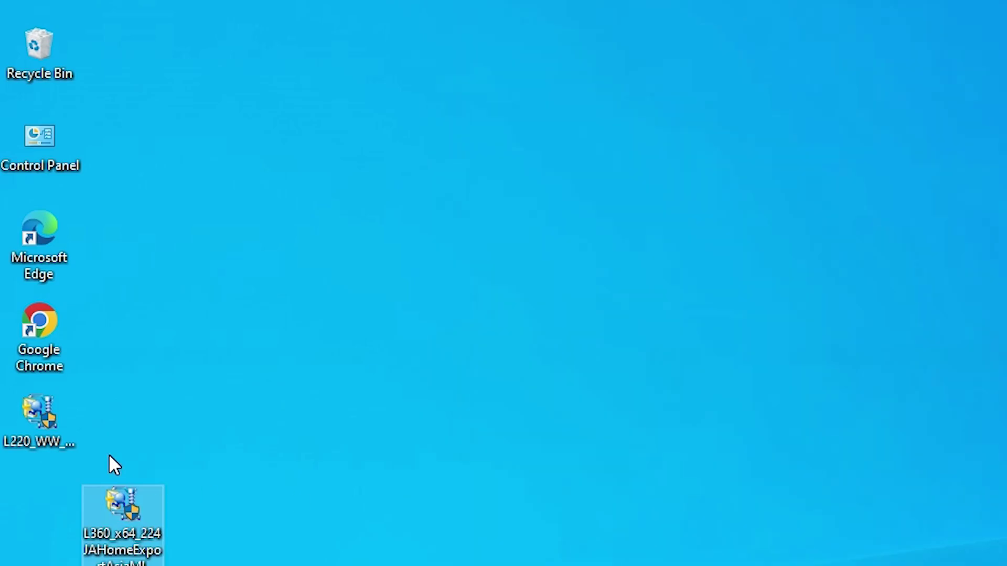
{"action": "left_click_drag", "start_coordinate": [108, 522], "coordinate": [4, 499]}
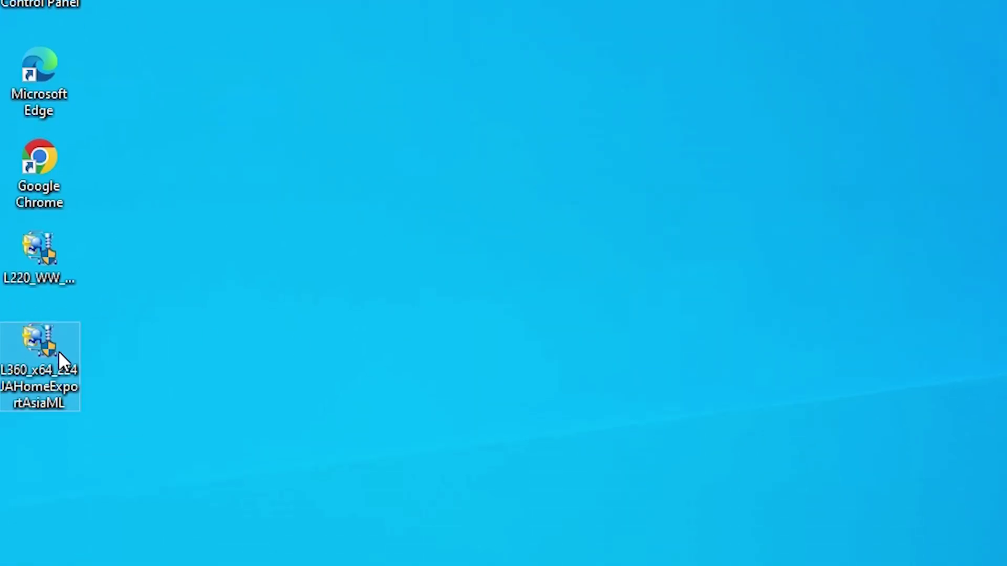
{"action": "left_click", "coordinate": [55, 263]}
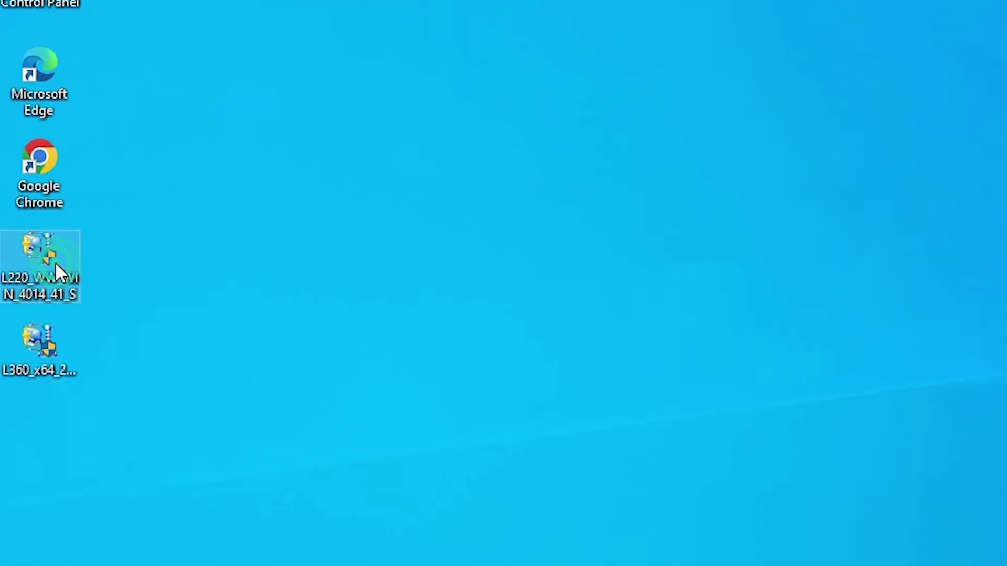
{"action": "left_click", "coordinate": [55, 365]}
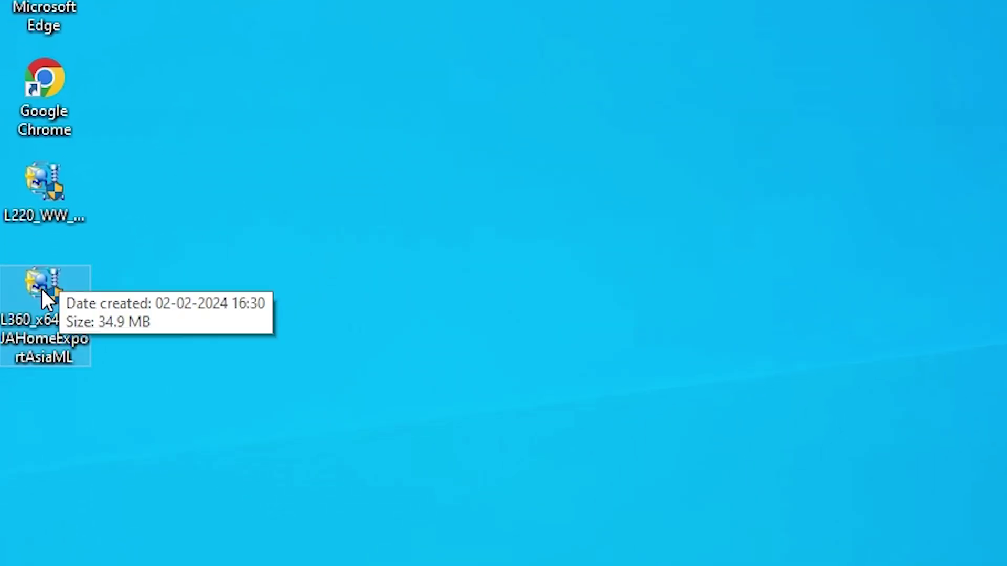
Step: Run the L360 printer driver installer as administrator
{"action": "right_click", "coordinate": [43, 292]}
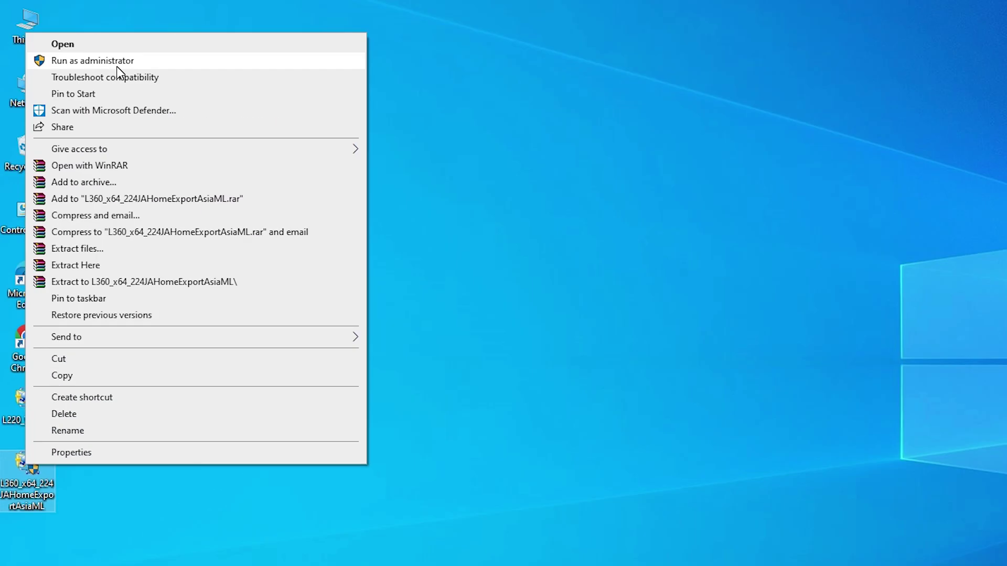
{"action": "left_click", "coordinate": [117, 67]}
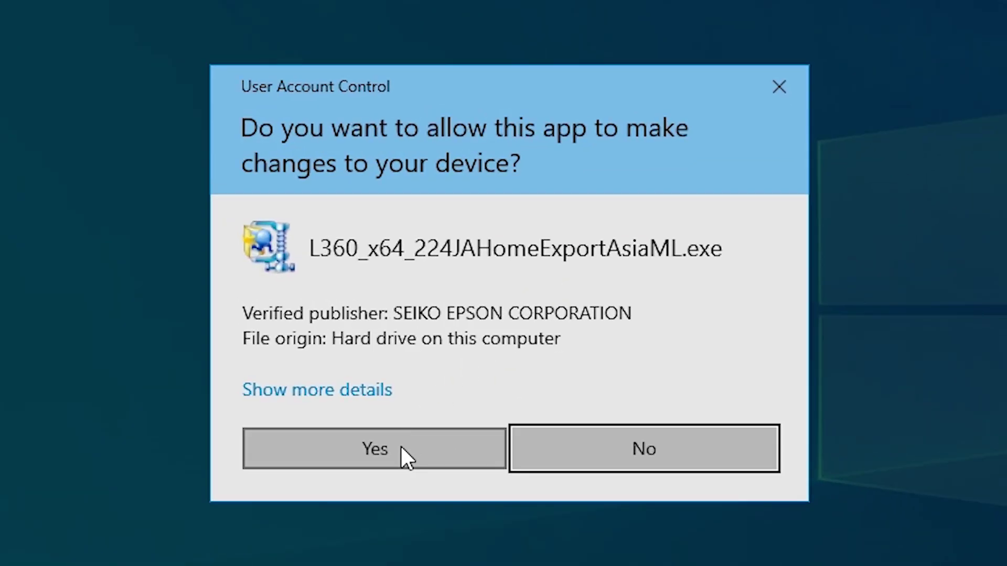
{"action": "left_click", "coordinate": [400, 449]}
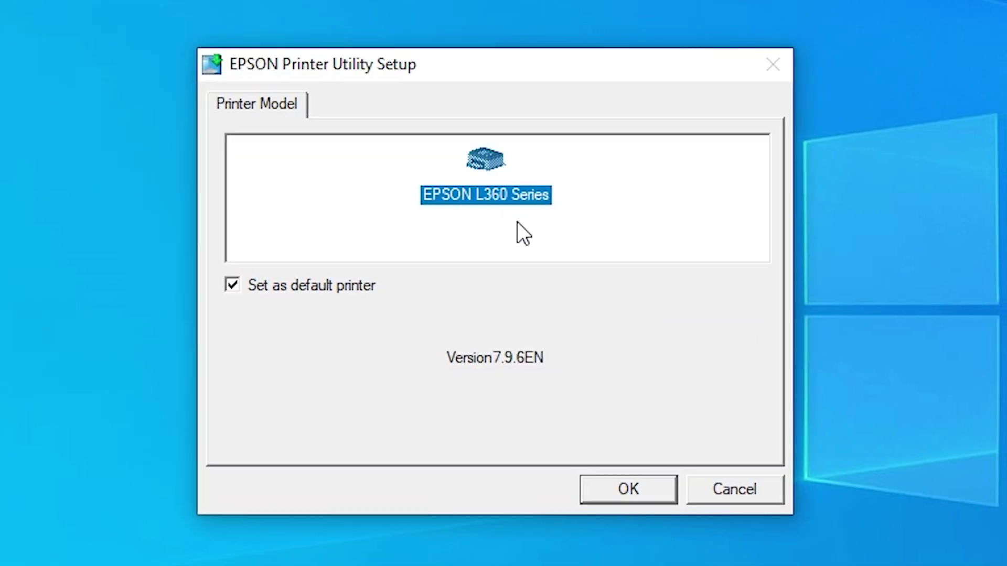
Step: Confirm L360 Series as the default printer and English as the language, and accept the licence
{"action": "left_click", "coordinate": [603, 477]}
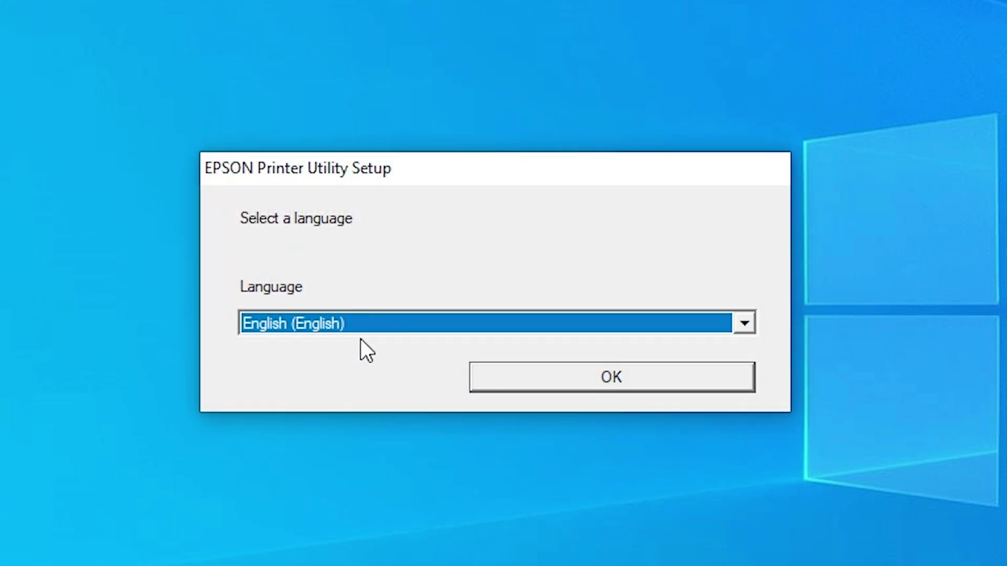
{"action": "left_click", "coordinate": [594, 379]}
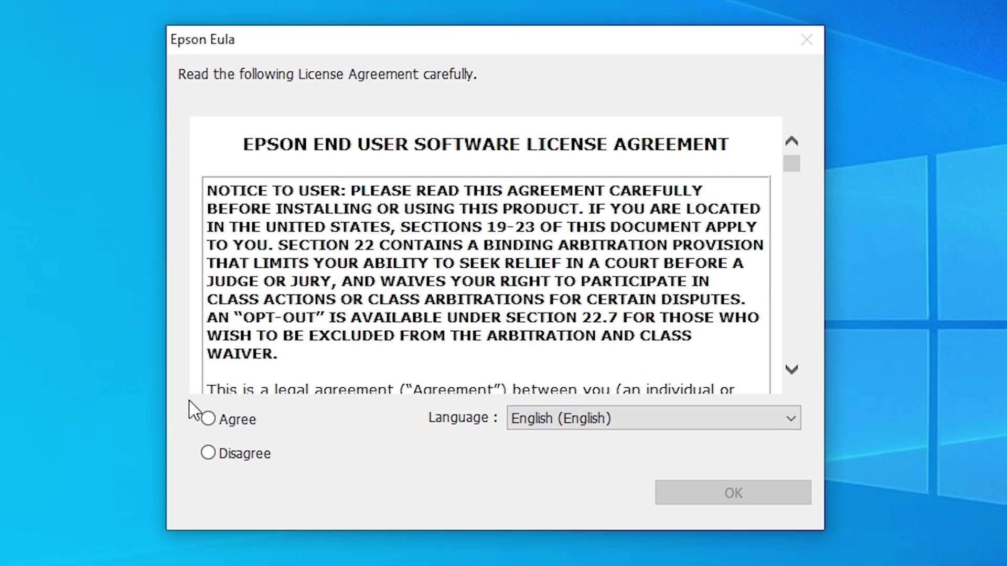
{"action": "left_click", "coordinate": [209, 420]}
{"action": "left_click", "coordinate": [670, 487]}
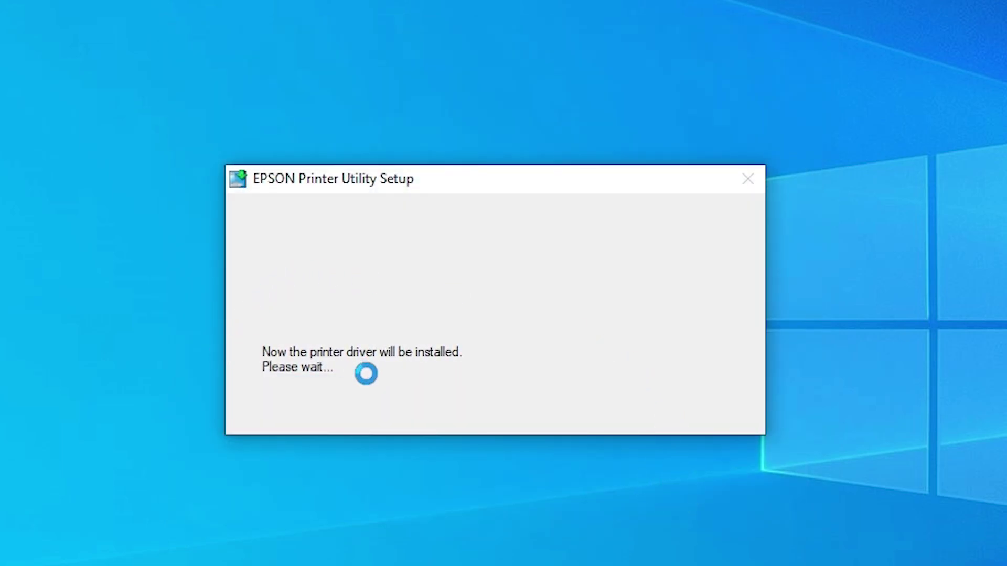
Step: Choose 'No: USB connection' for the printer in the port dialog
{"action": "left_click_drag", "start_coordinate": [522, 112], "coordinate": [488, 90]}
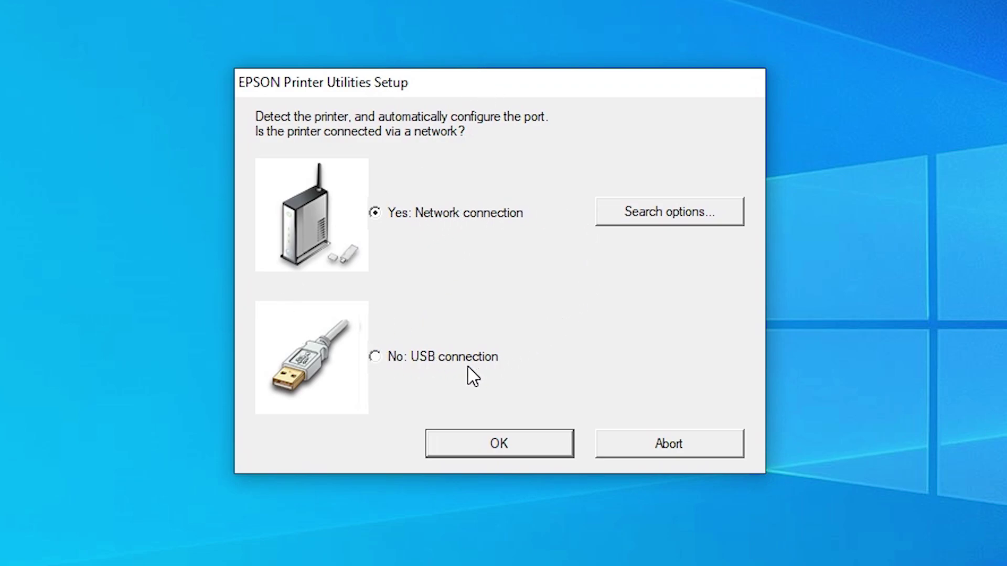
{"action": "left_click", "coordinate": [420, 362]}
{"action": "left_click", "coordinate": [541, 460]}
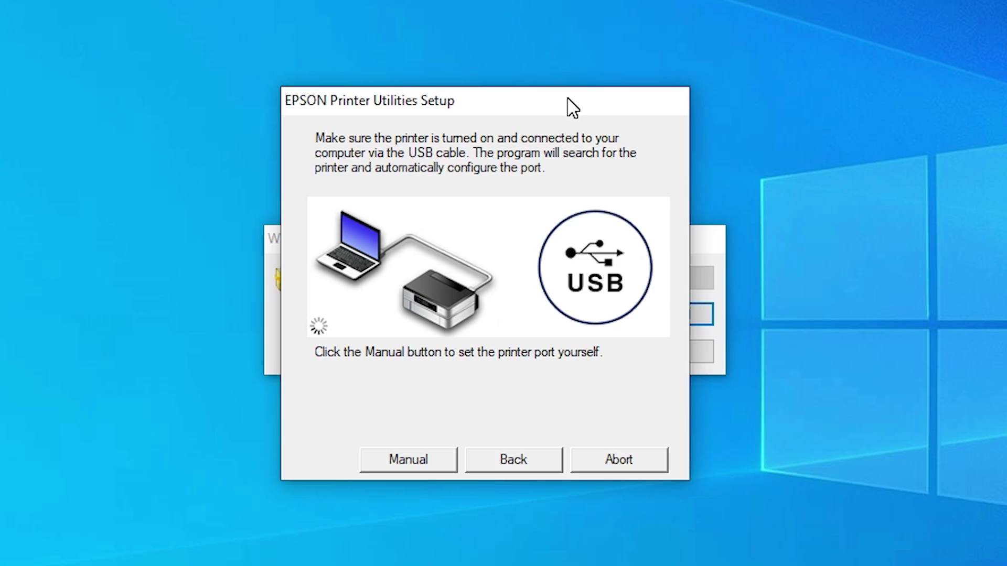
Step: Manually assign port USB_001 to the printer and acknowledge the successful installation
{"action": "left_click", "coordinate": [451, 460]}
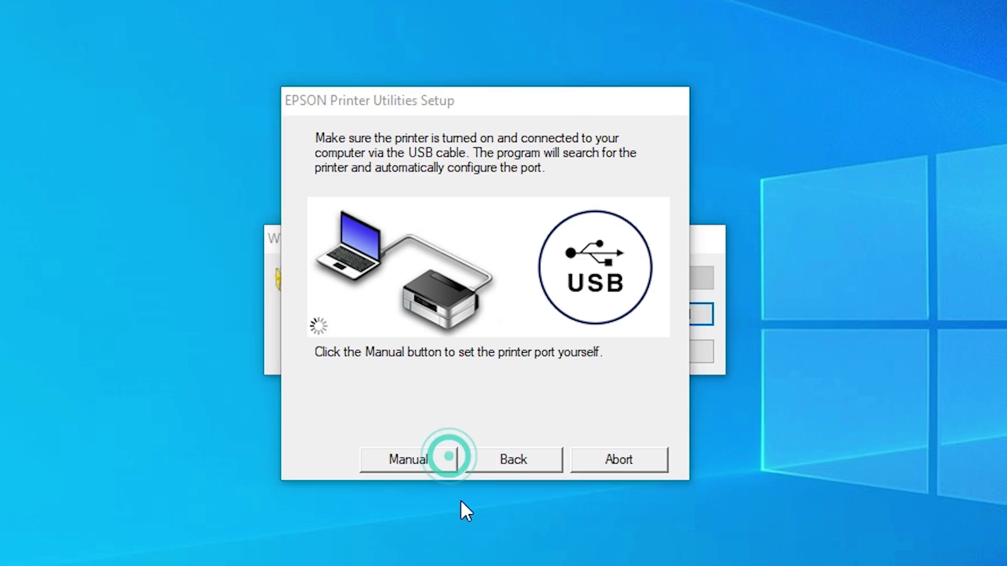
{"action": "scroll", "coordinate": [461, 386], "scroll_direction": "down", "scroll_amount": 2}
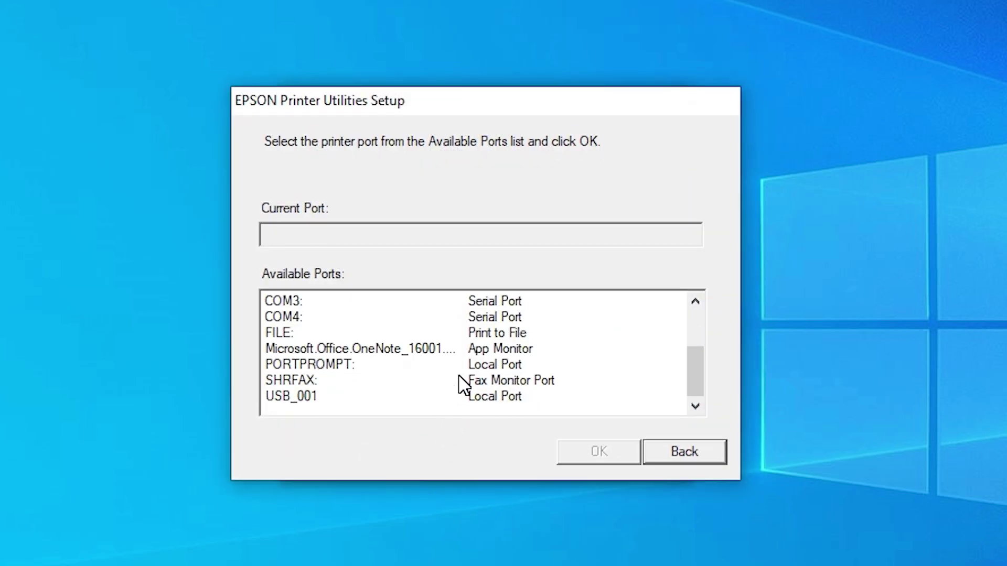
{"action": "left_click", "coordinate": [309, 399]}
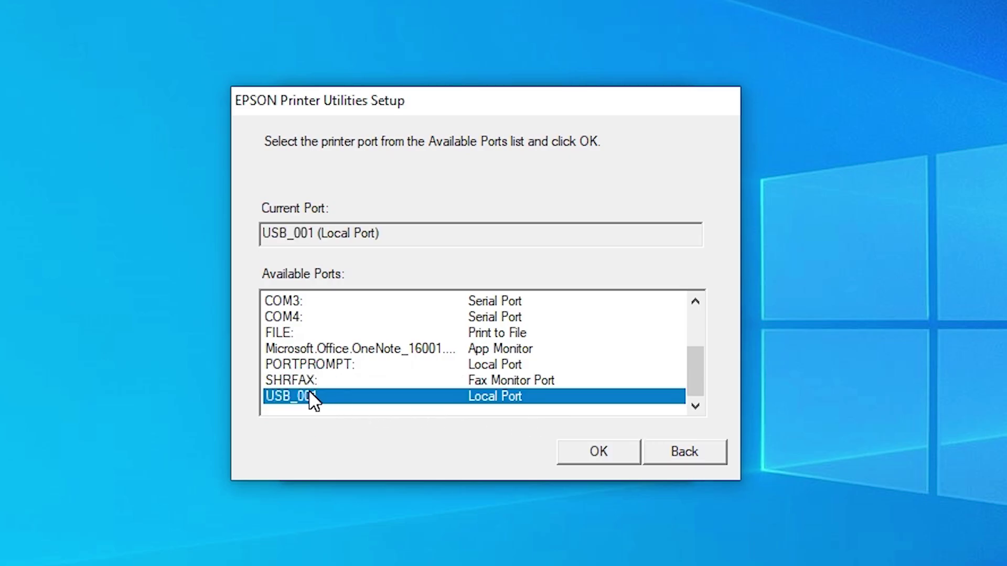
{"action": "left_click", "coordinate": [636, 455]}
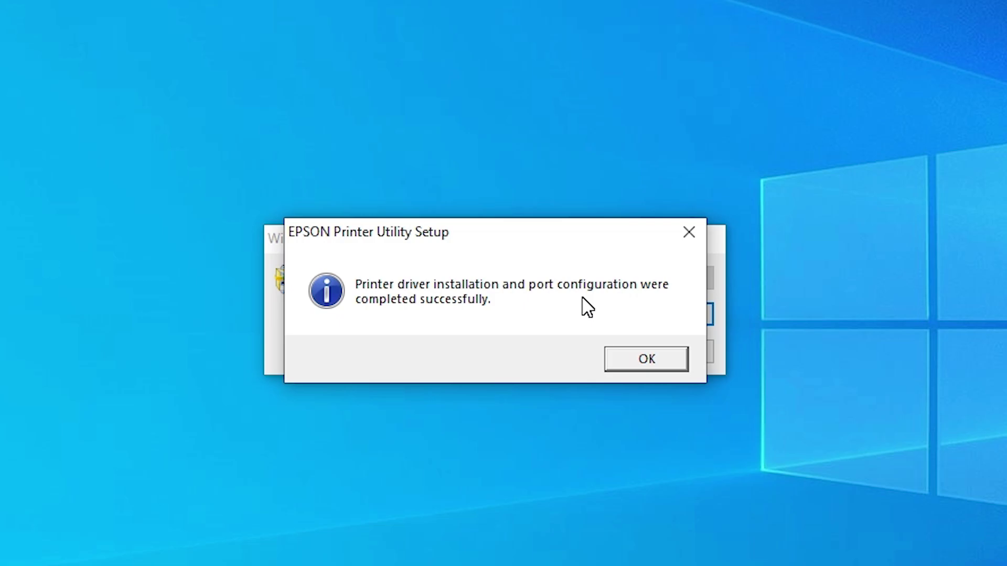
{"action": "left_click", "coordinate": [656, 365]}
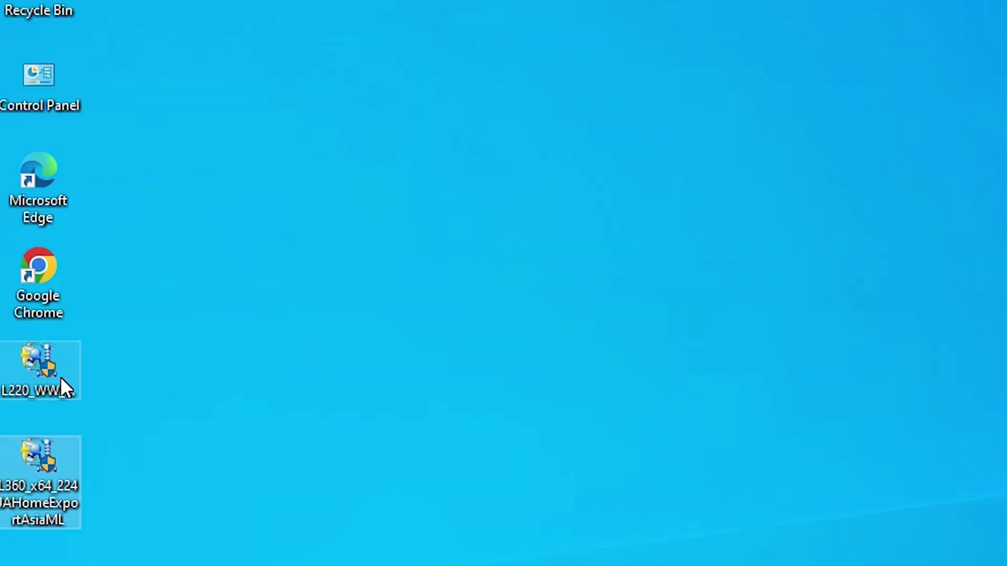
Step: Run the L220 scanner driver package as administrator
{"action": "left_click", "coordinate": [61, 377]}
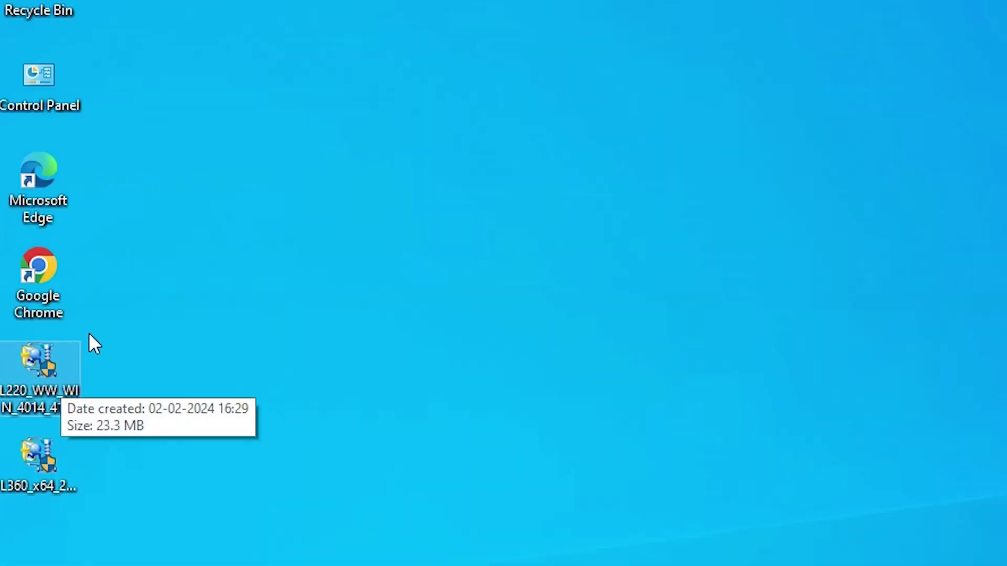
{"action": "right_click", "coordinate": [43, 369]}
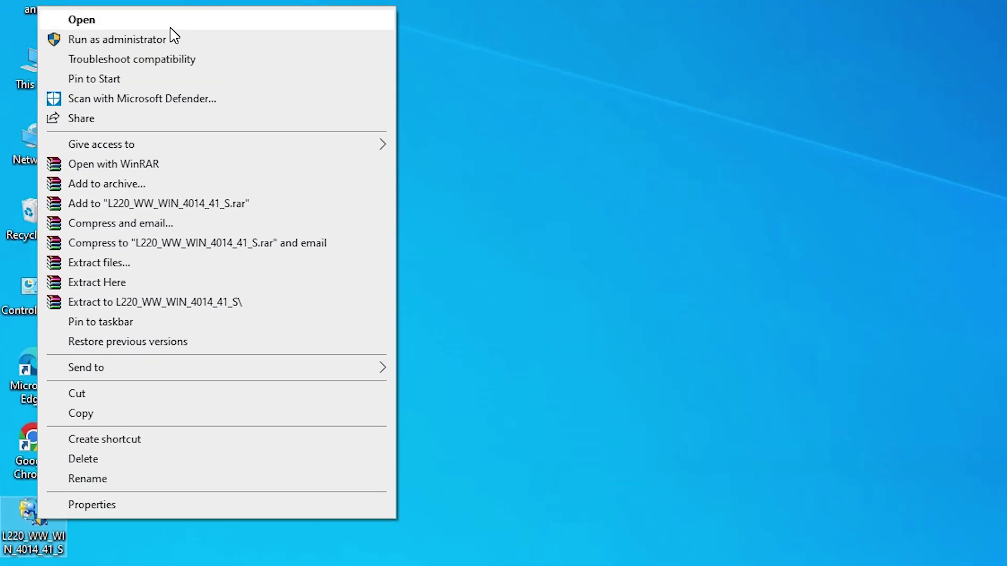
{"action": "left_click", "coordinate": [157, 40]}
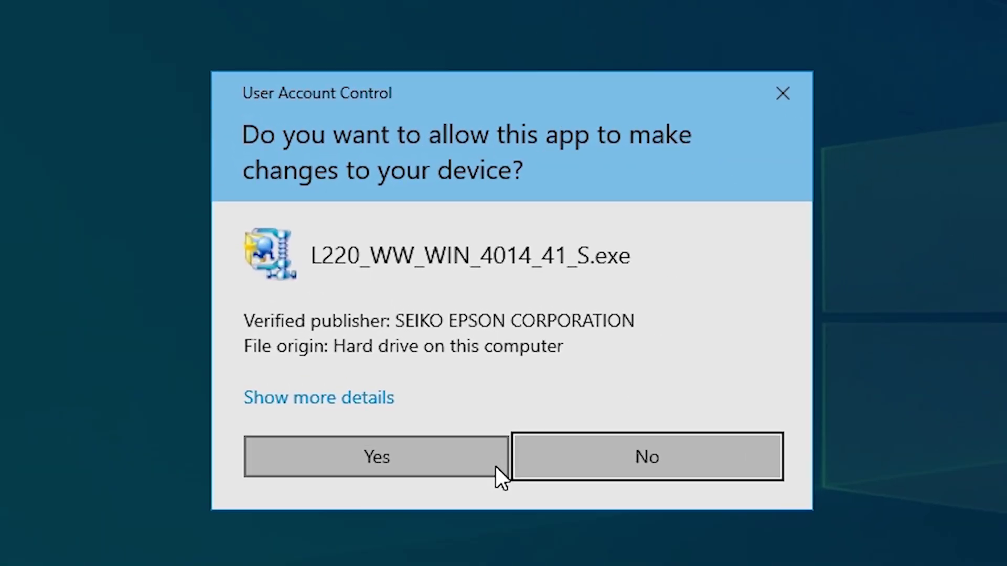
{"action": "left_click", "coordinate": [834, 563]}
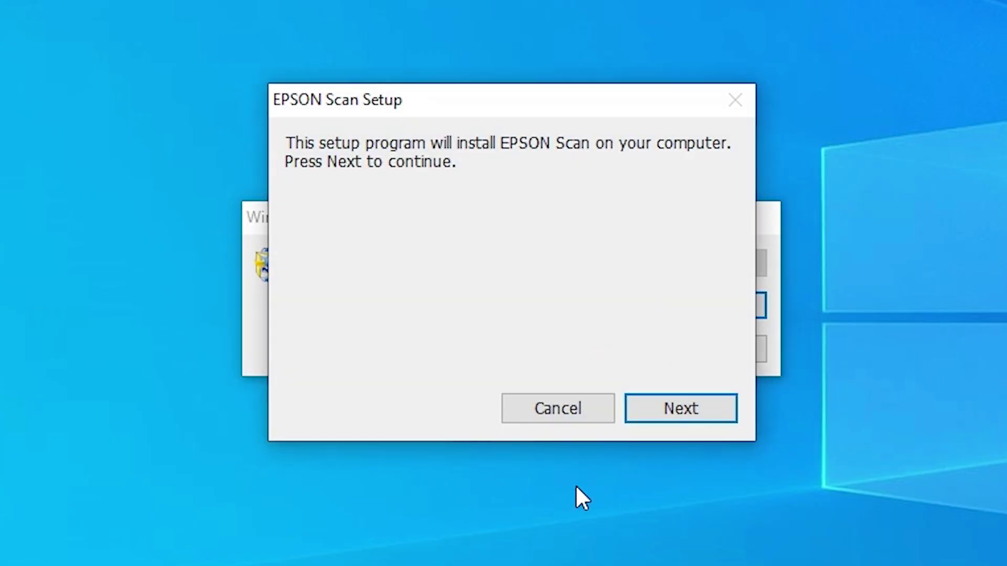
Step: Accept the EPSON Scan licence, install it, and finish the setup
{"action": "left_click", "coordinate": [687, 411]}
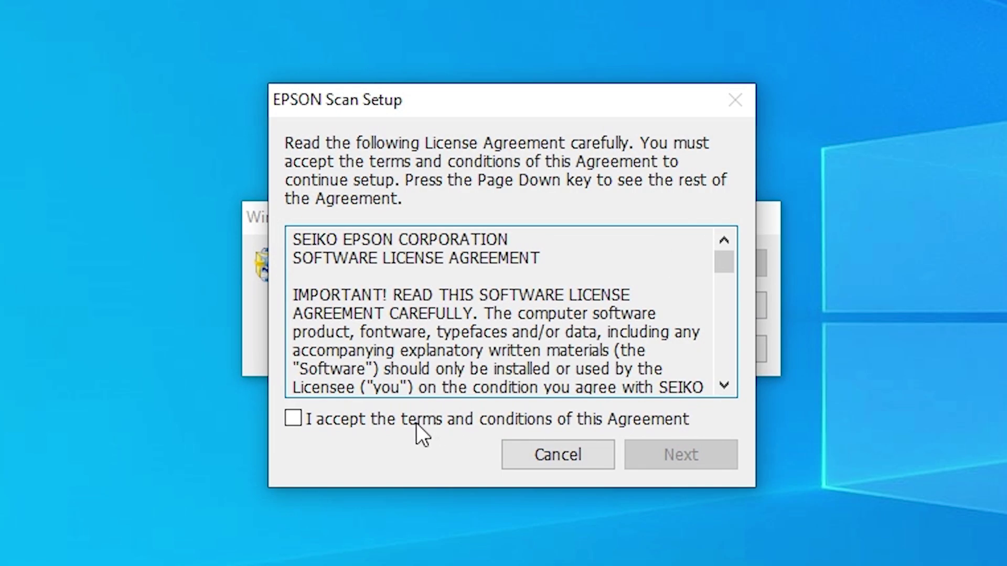
{"action": "left_click", "coordinate": [392, 417]}
{"action": "left_click", "coordinate": [700, 448]}
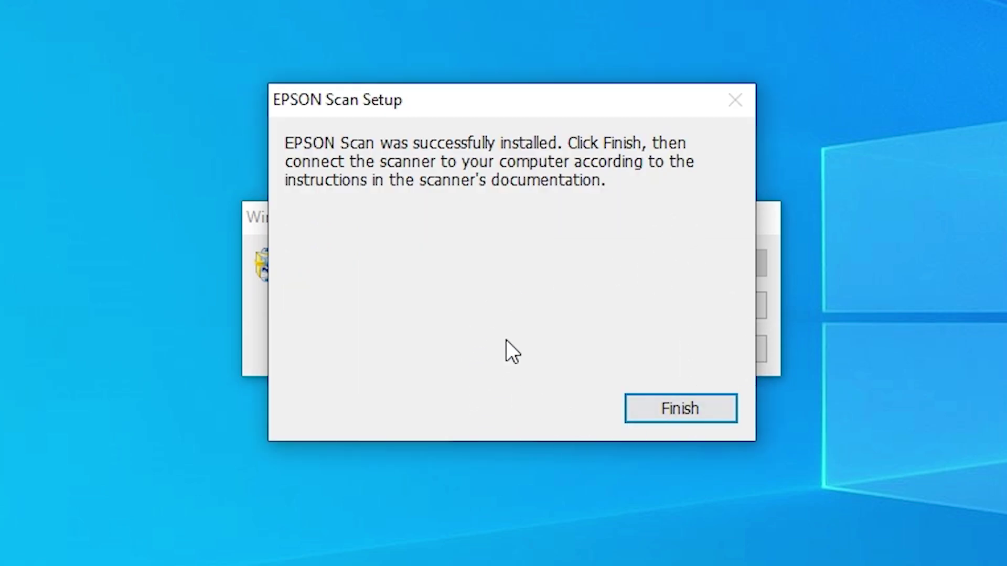
{"action": "left_click", "coordinate": [701, 405]}
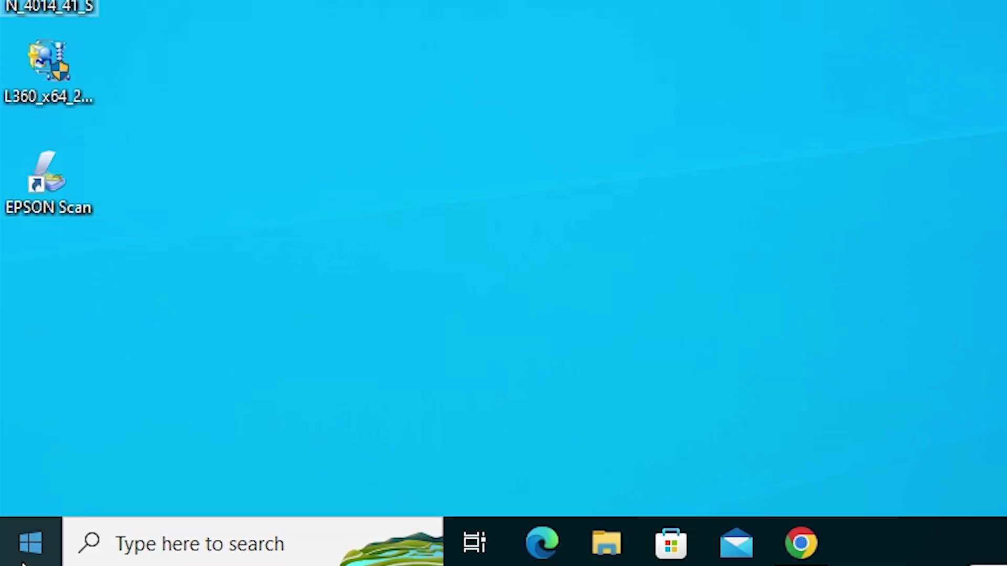
Step: Restart the computer from the Start menu's Power options
{"action": "left_click", "coordinate": [24, 558]}
{"action": "left_click", "coordinate": [42, 477]}
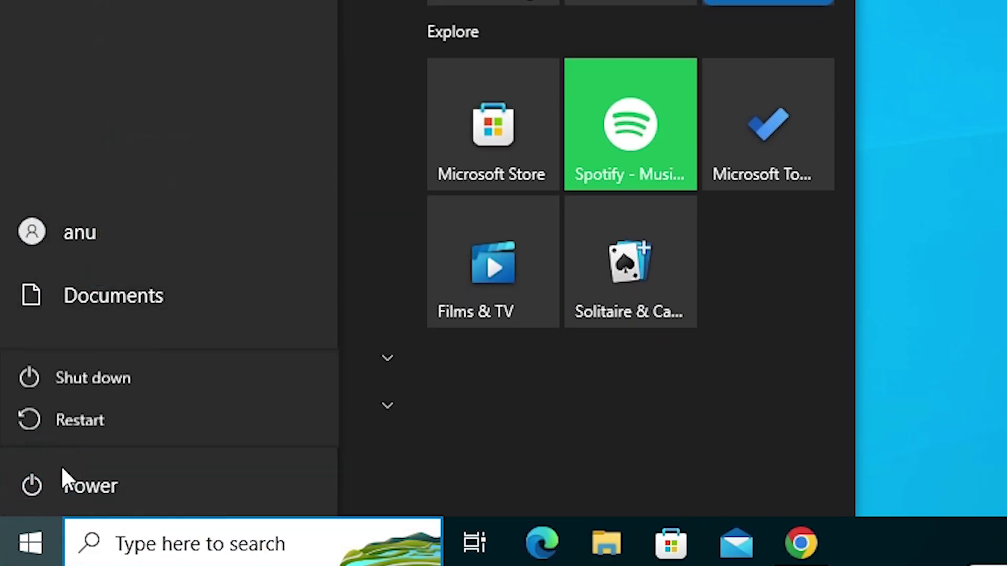
{"action": "left_click", "coordinate": [117, 417]}
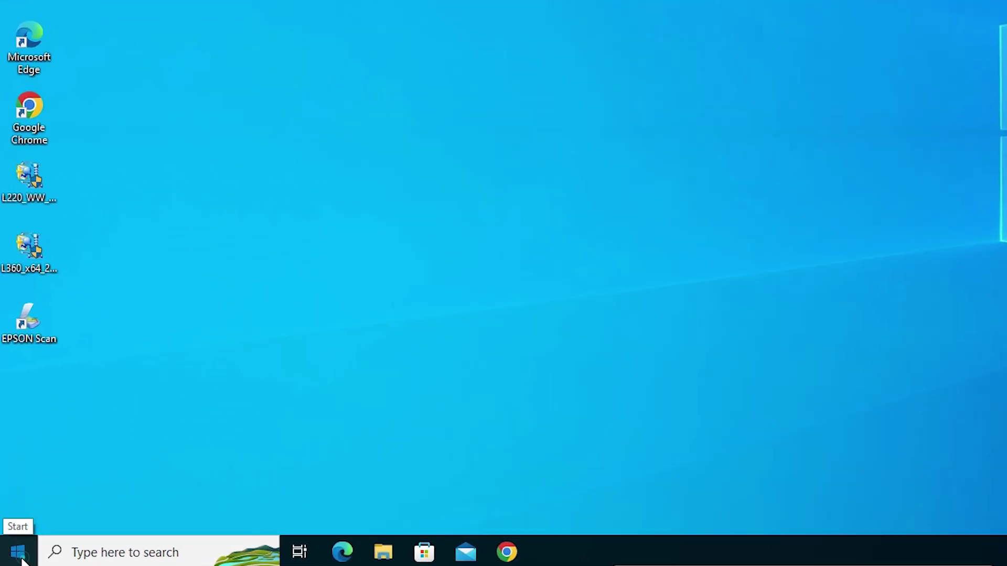
Step: Search Start for 'printers' and launch the Printers & scanners settings page
{"action": "left_click", "coordinate": [12, 555]}
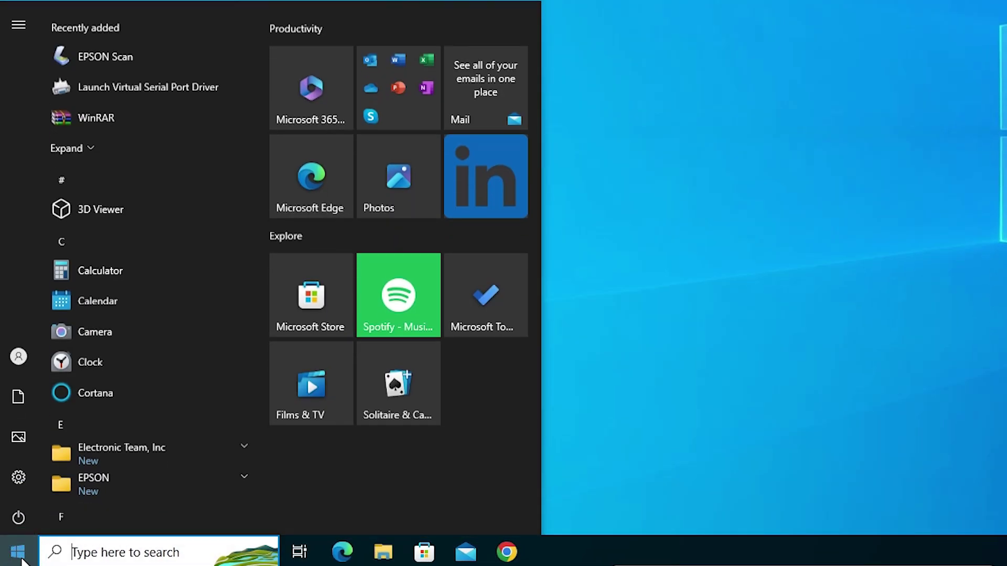
{"action": "type", "text": "pr"}
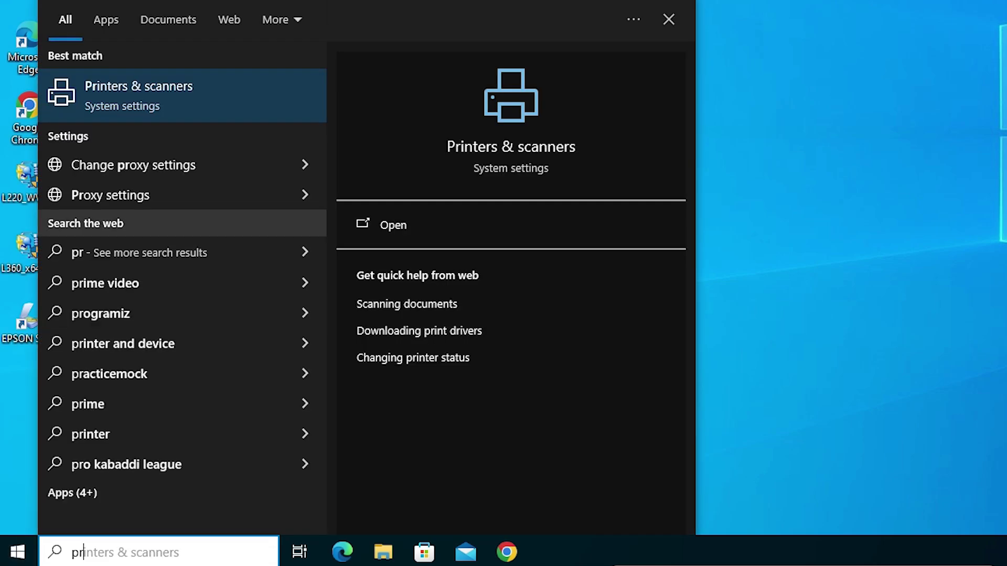
{"action": "left_click", "coordinate": [142, 87]}
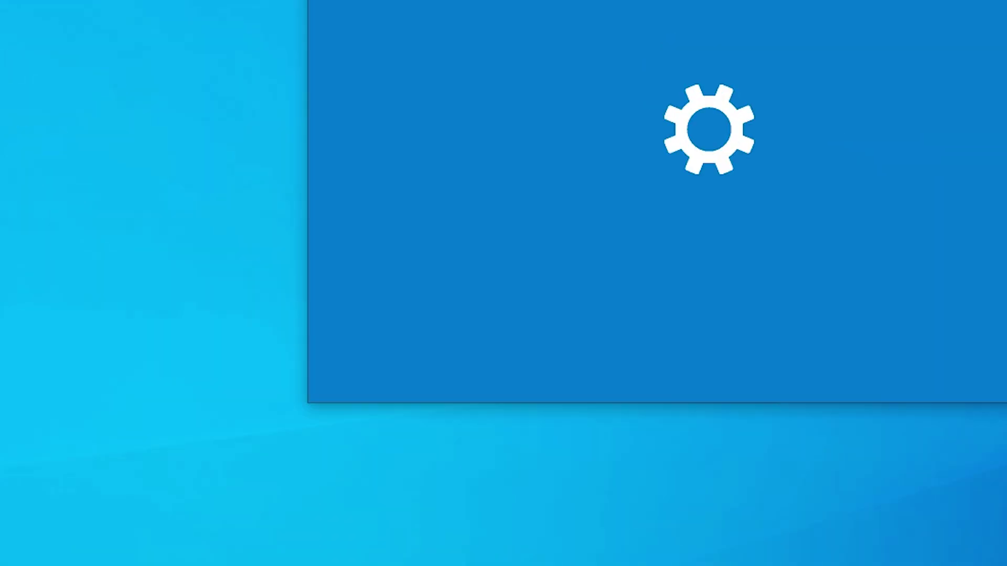